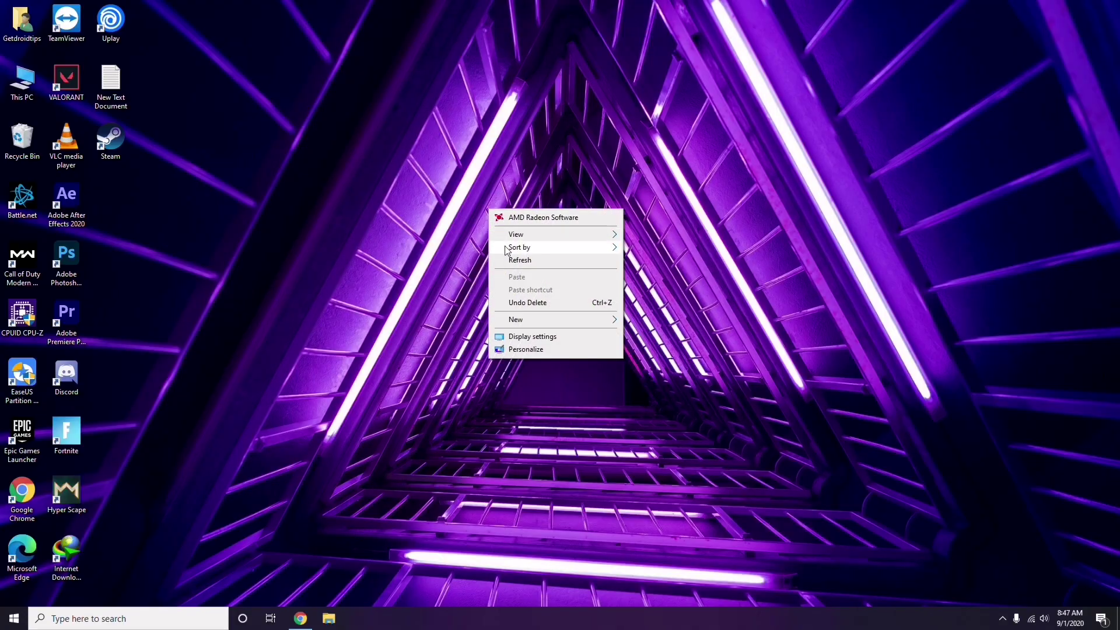
Step: Refresh the desktop, then choose Manage on This PC to launch Computer Management
click(517, 263)
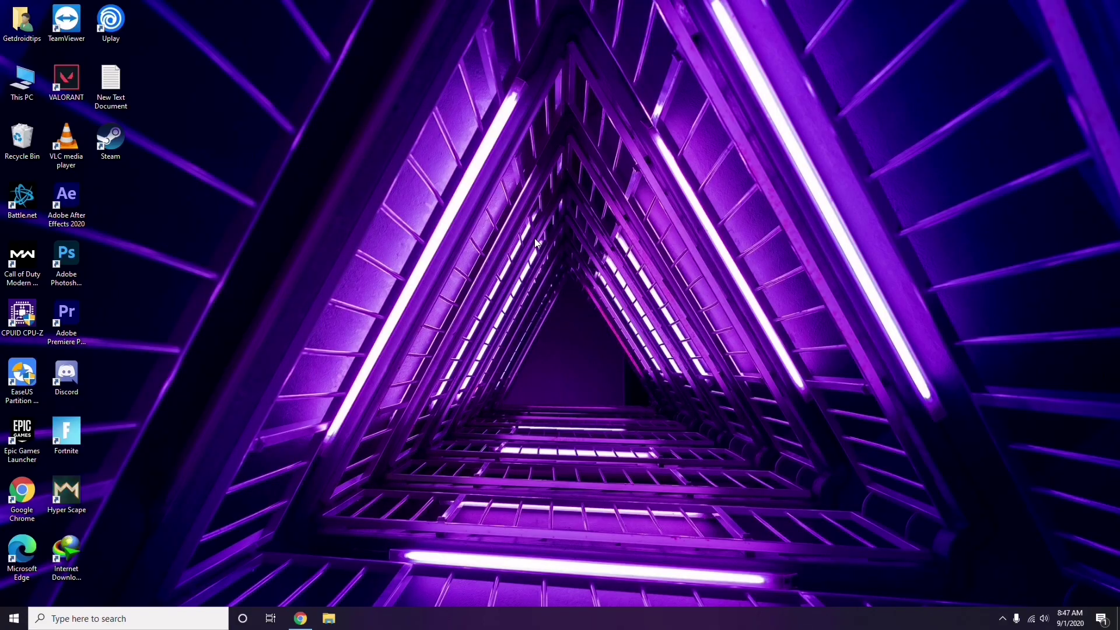
right_click(424, 163)
click(453, 214)
right_click(25, 98)
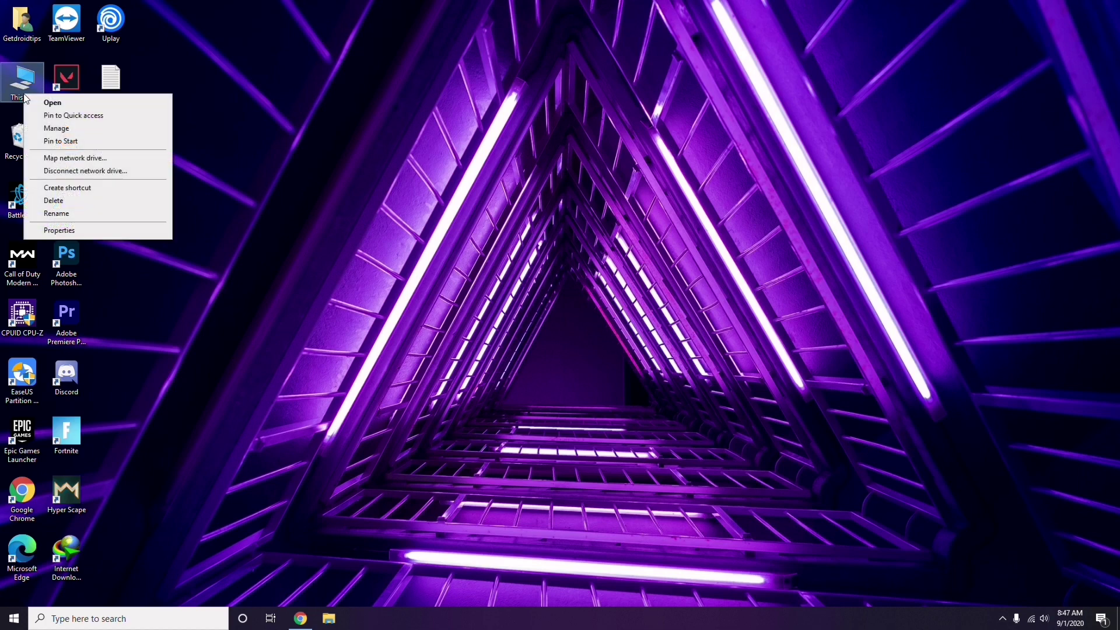
click(57, 128)
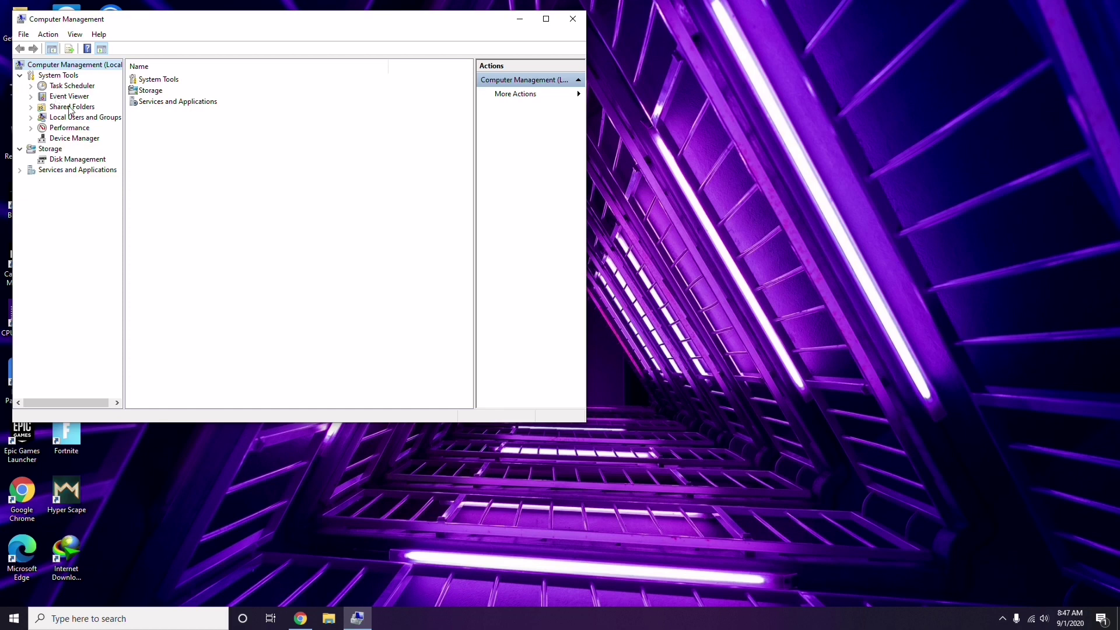
Step: Look over the Device Manager hardware categories, then close Computer Management
click(68, 138)
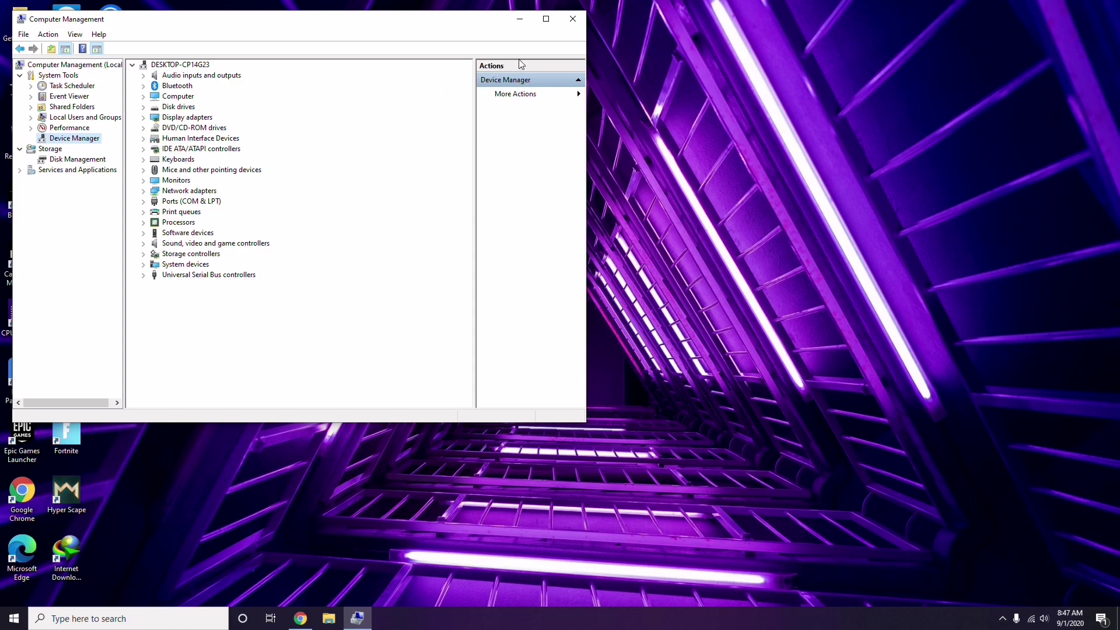
click(573, 20)
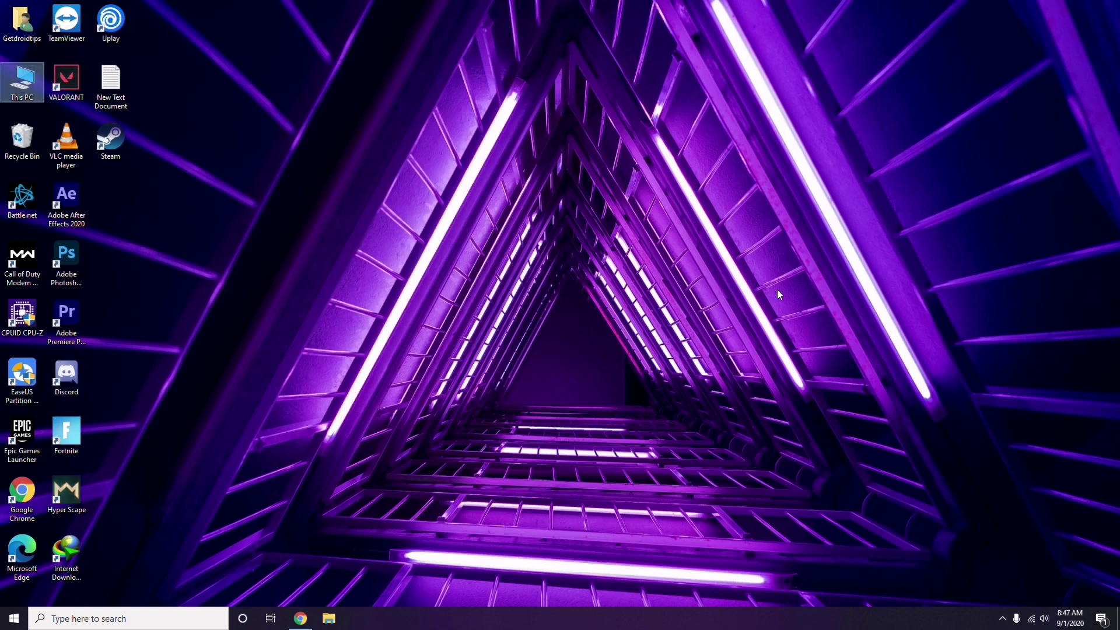
click(1003, 624)
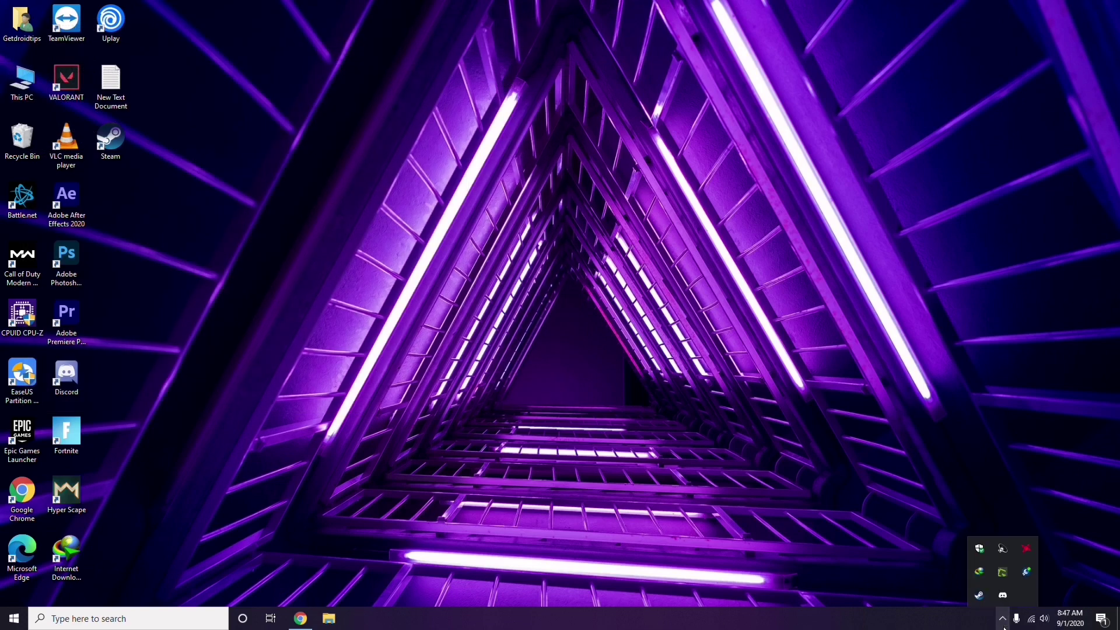
click(1027, 551)
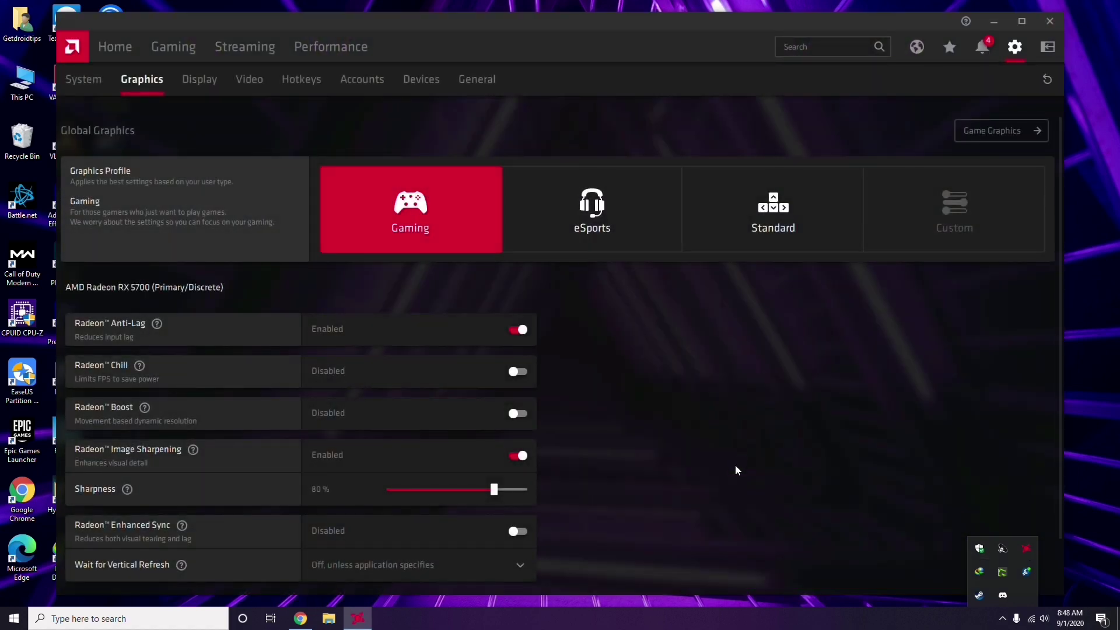
click(93, 81)
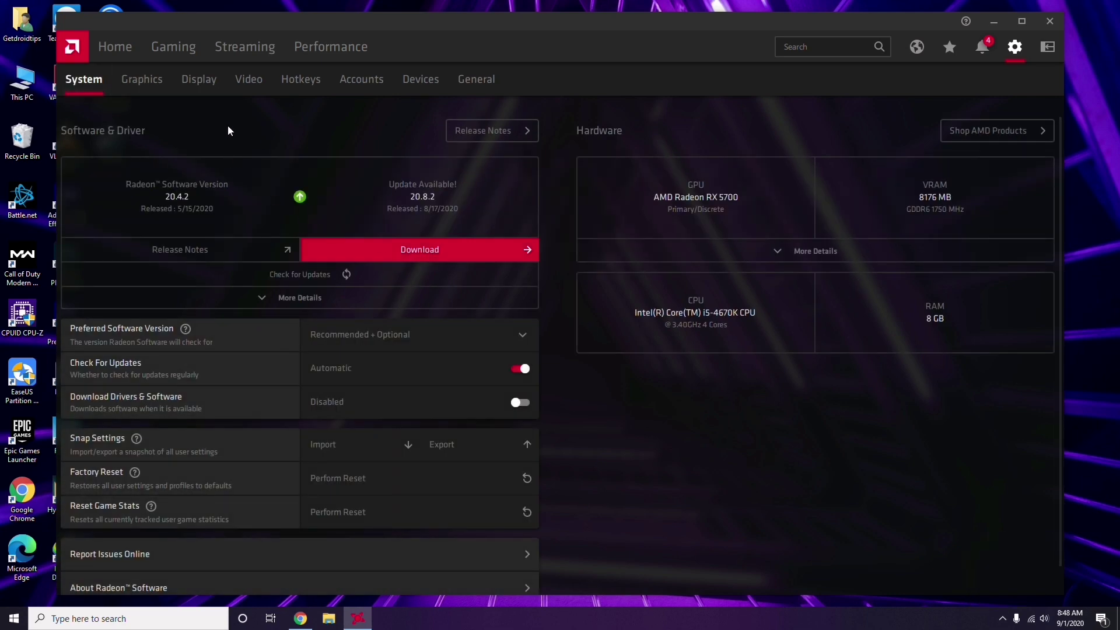
click(139, 82)
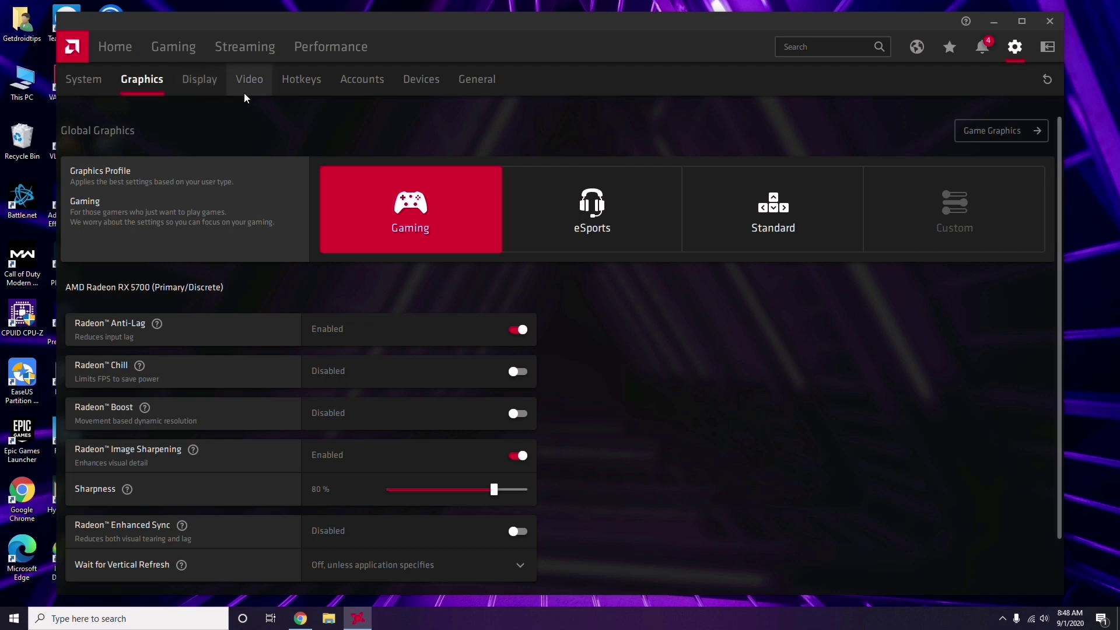
click(212, 87)
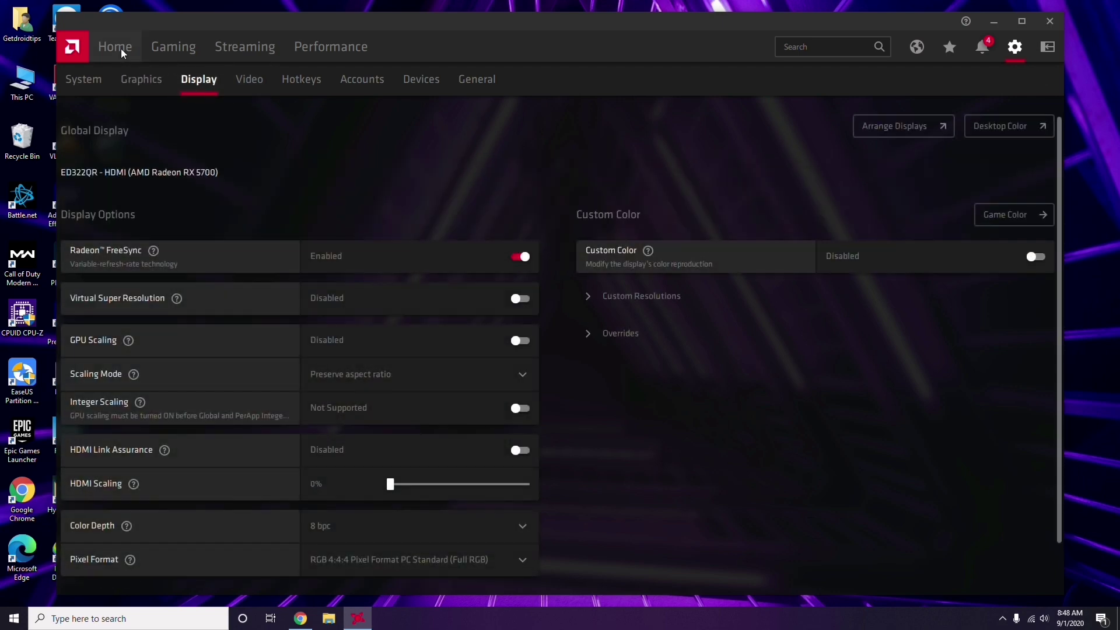
click(122, 51)
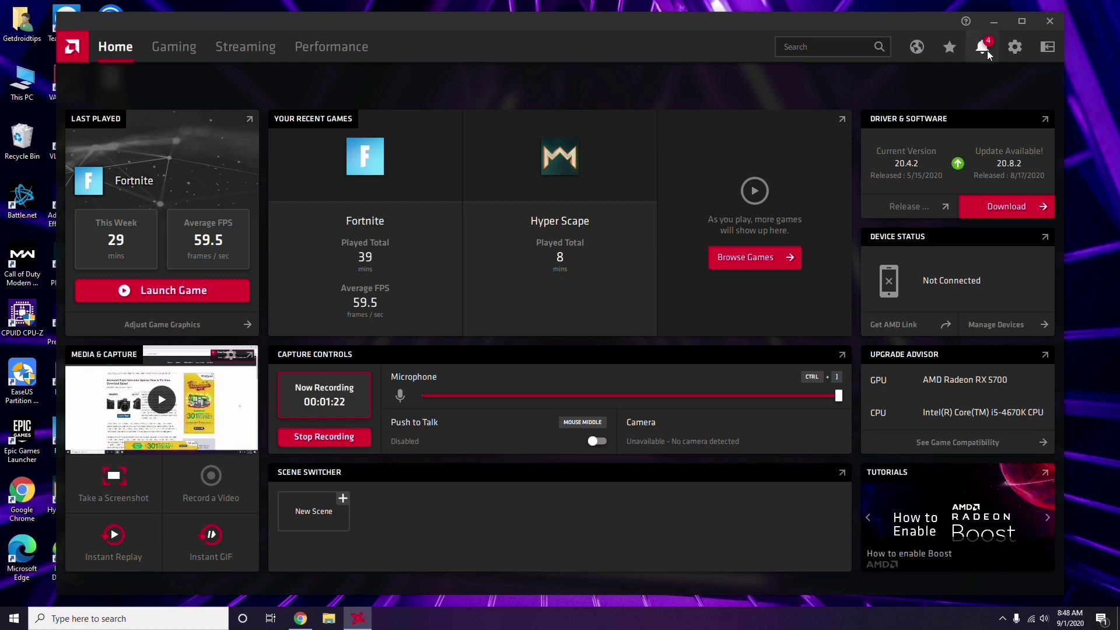
click(1055, 22)
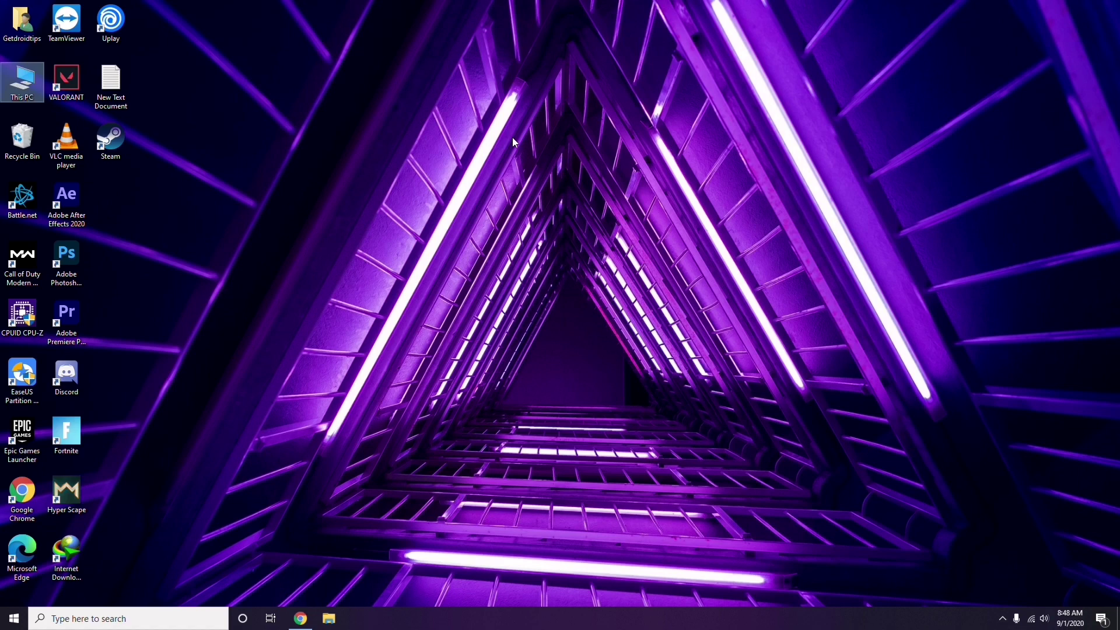
right_click(236, 150)
Step: Launch Steam, leave 'Enable the Steam Overlay' unchecked in In-Game settings, confirm, and close Steam
click(251, 203)
double_click(110, 143)
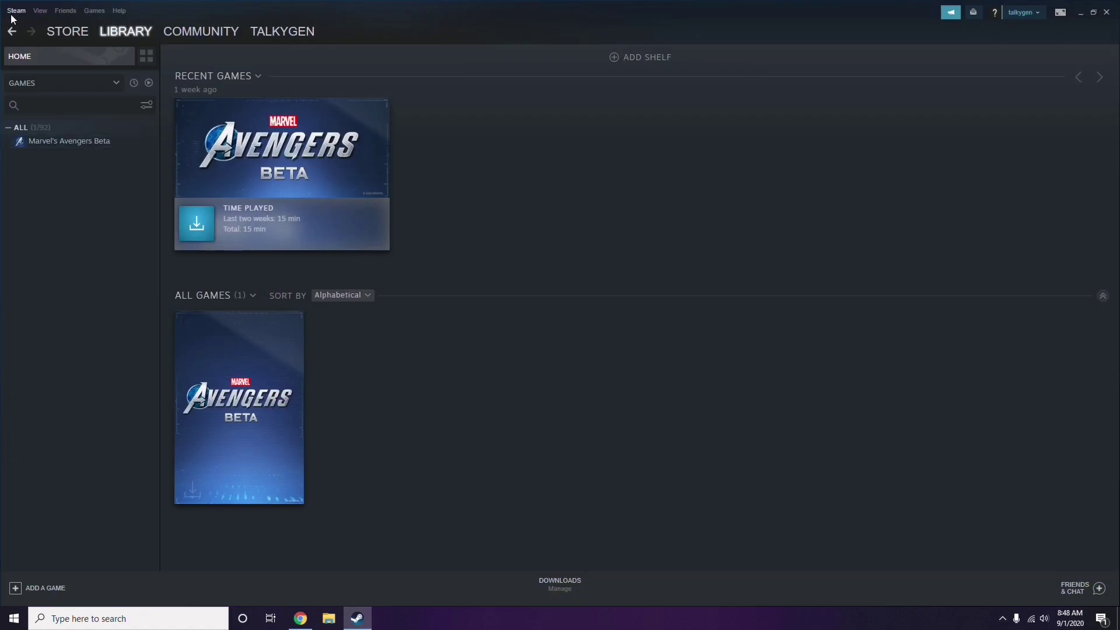
click(15, 12)
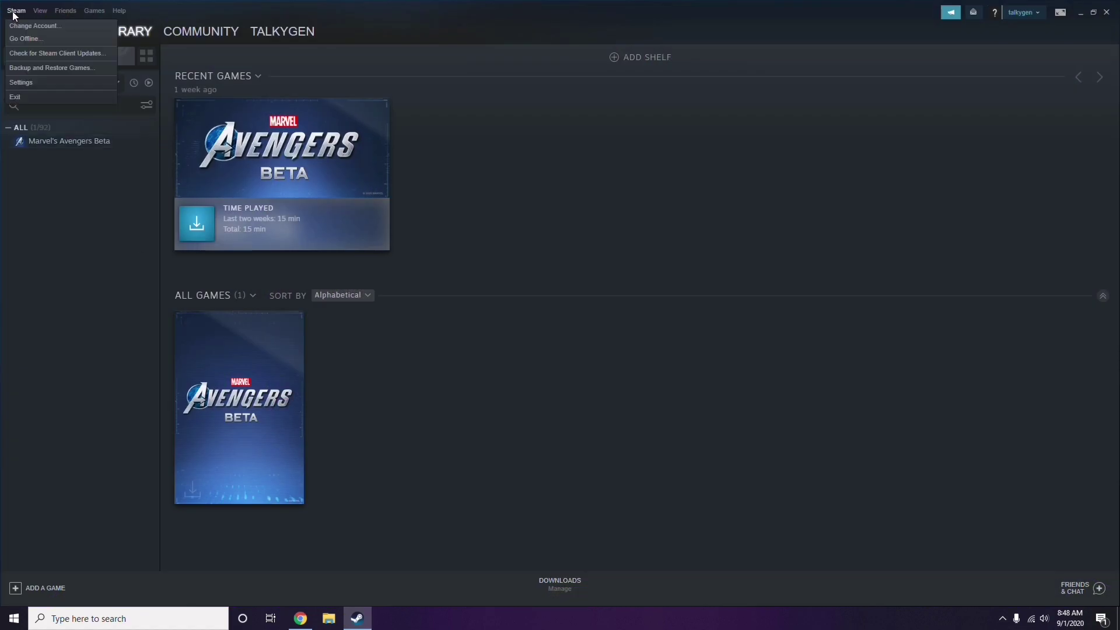
click(24, 82)
drag(680, 222, 622, 129)
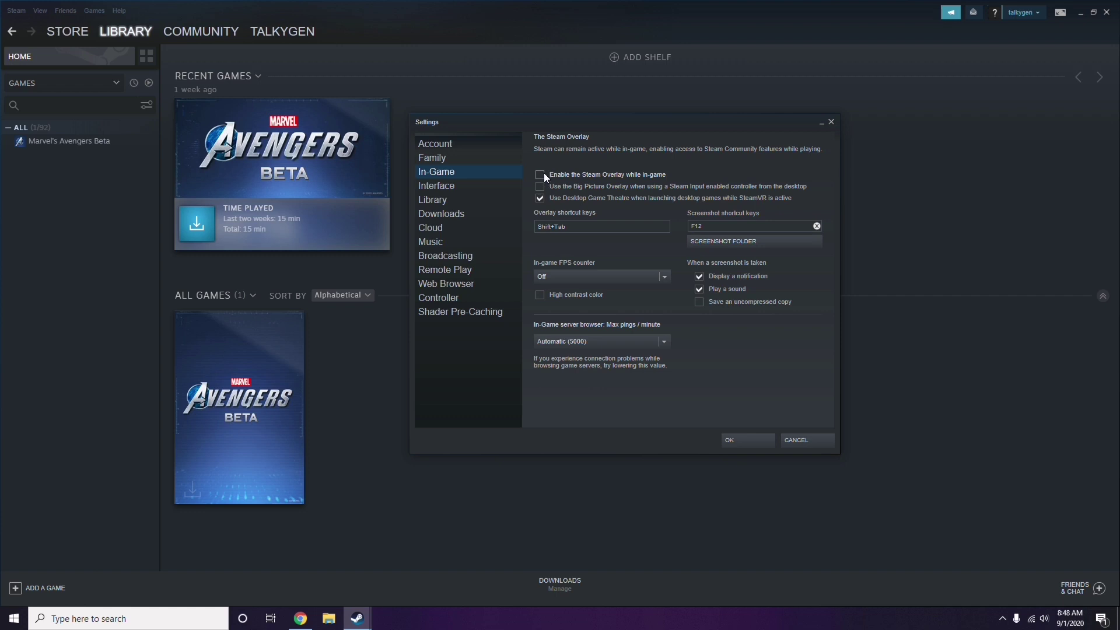
click(737, 440)
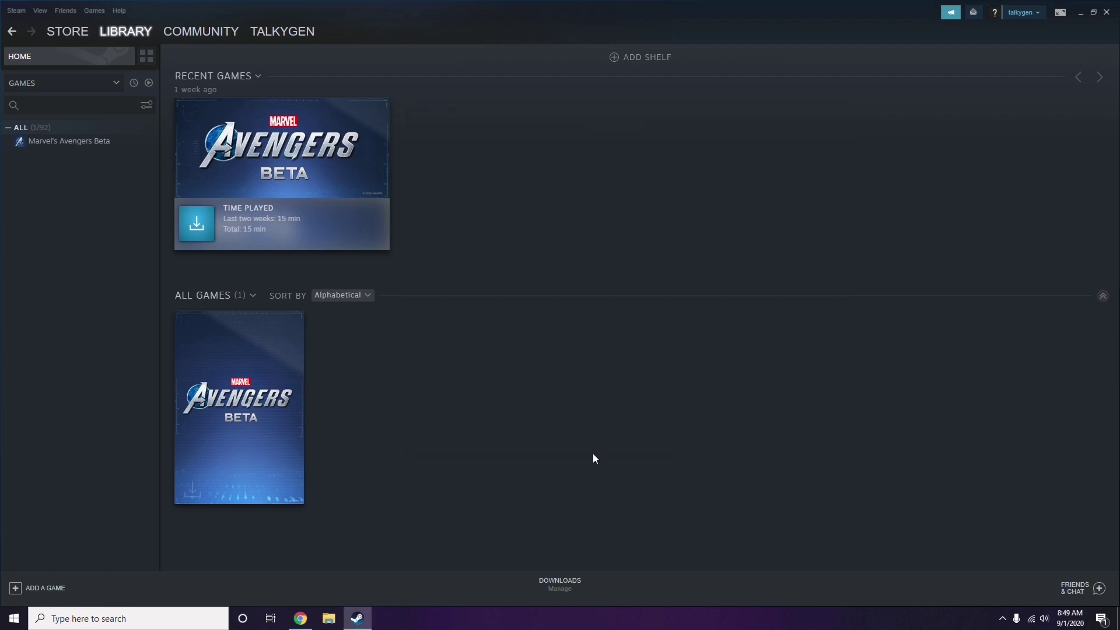
click(1107, 12)
Step: Refresh the desktop and launch Discord from its desktop icon to its Friends page
right_click(461, 194)
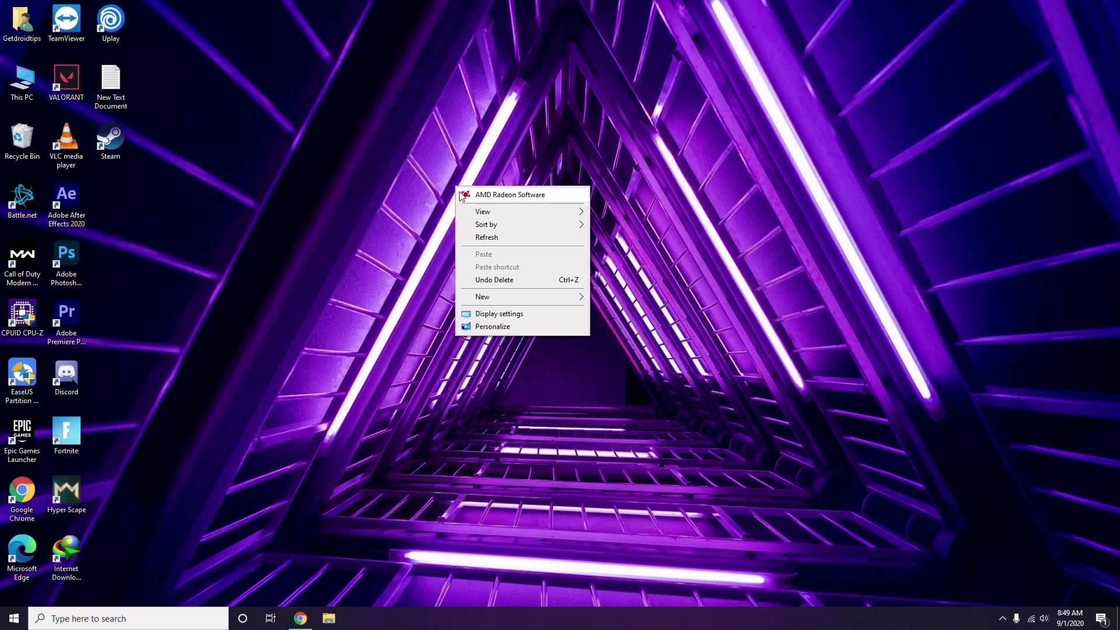
click(487, 242)
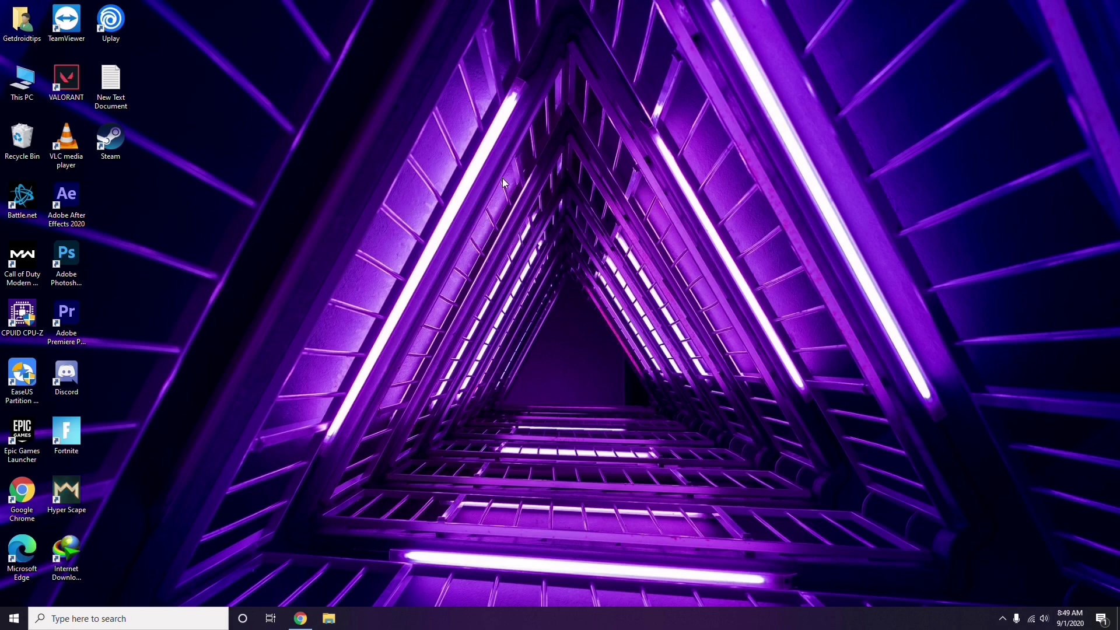
double_click(75, 374)
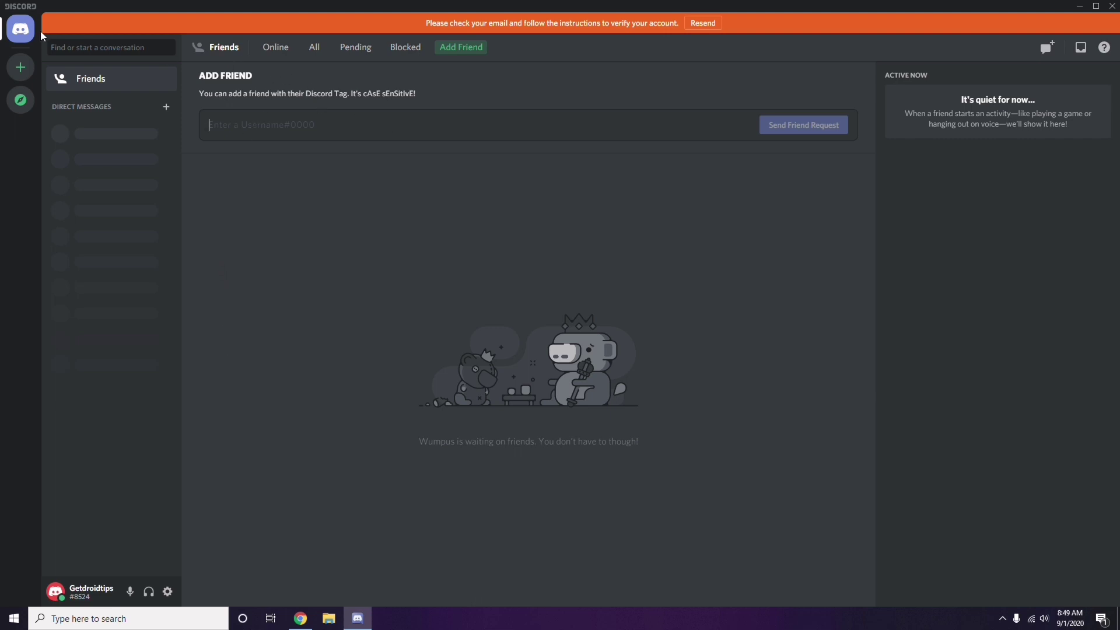
Step: Switch off the OpenH264 Video Codec under Advanced in Discord's Voice & Video settings
click(168, 593)
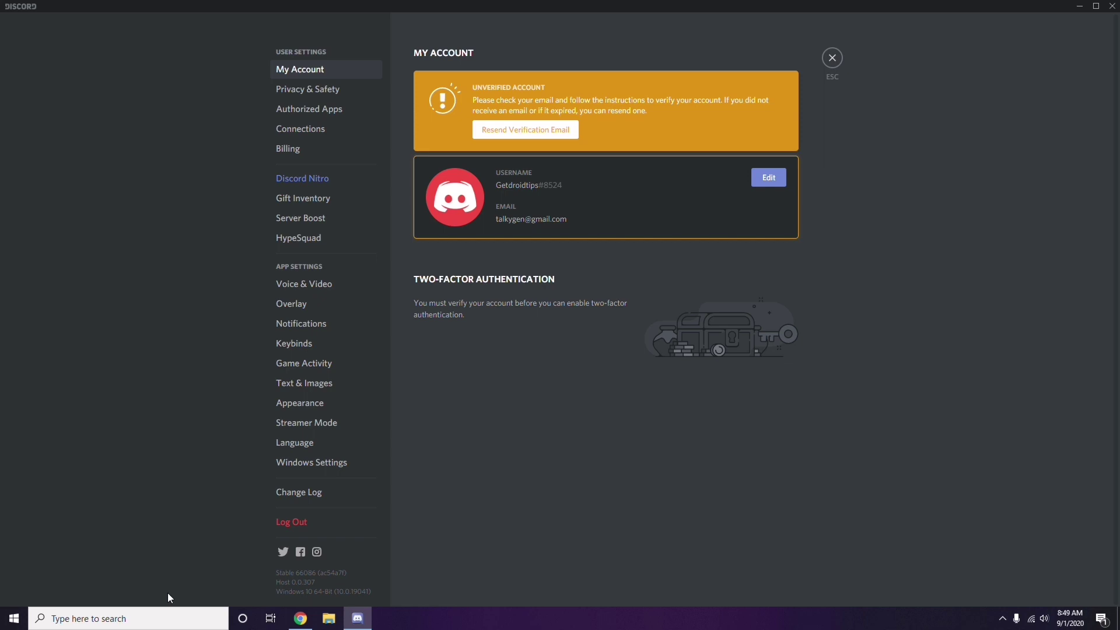
click(299, 286)
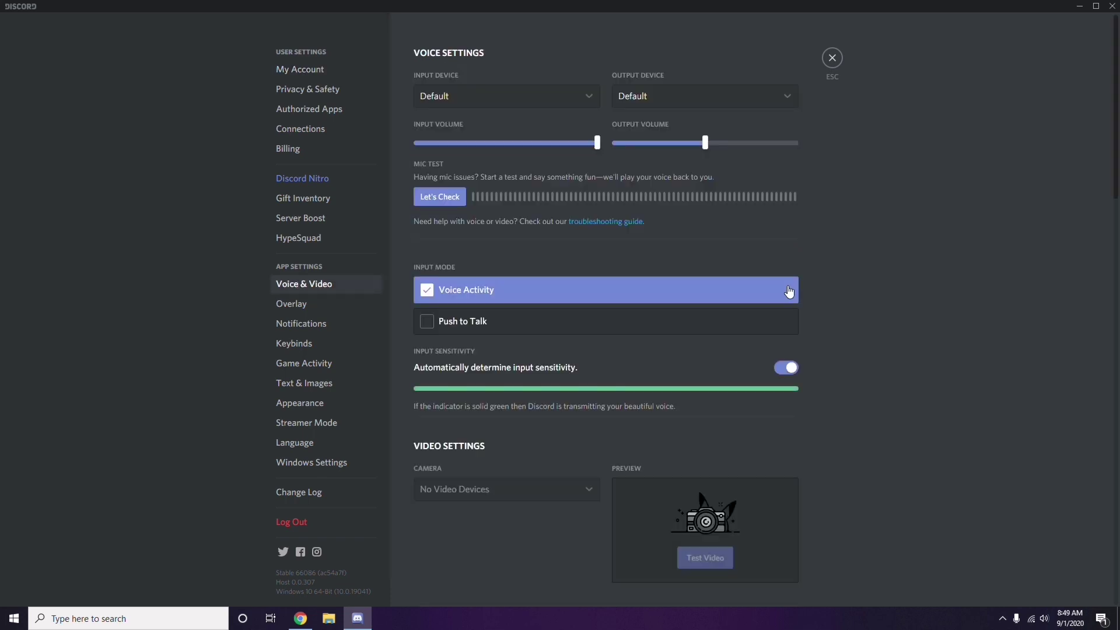
scroll(856, 286, down, 8)
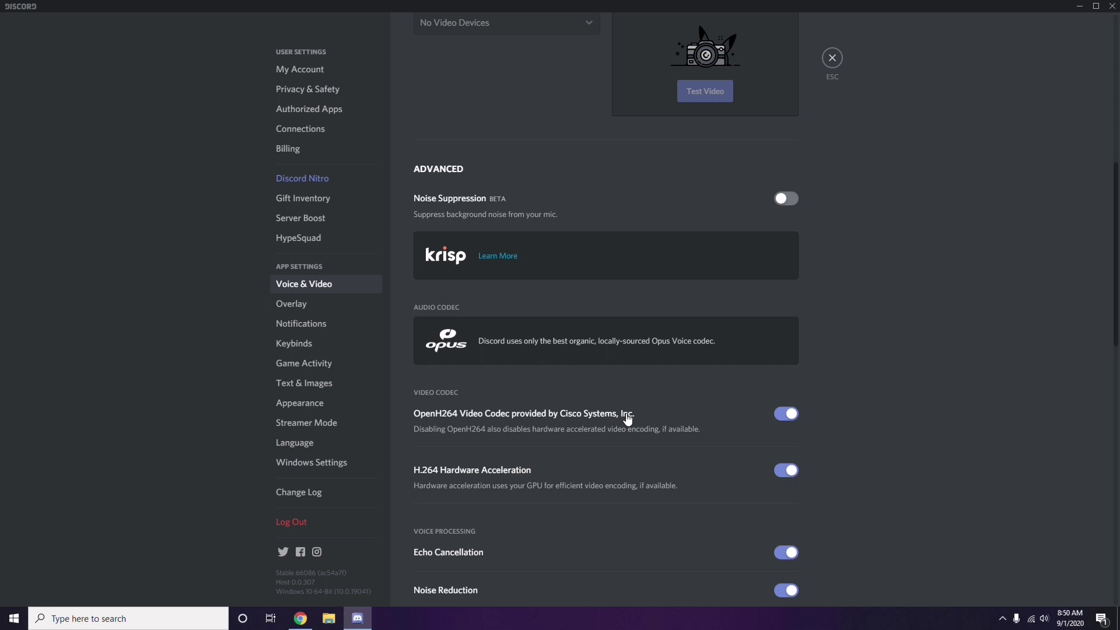
click(744, 430)
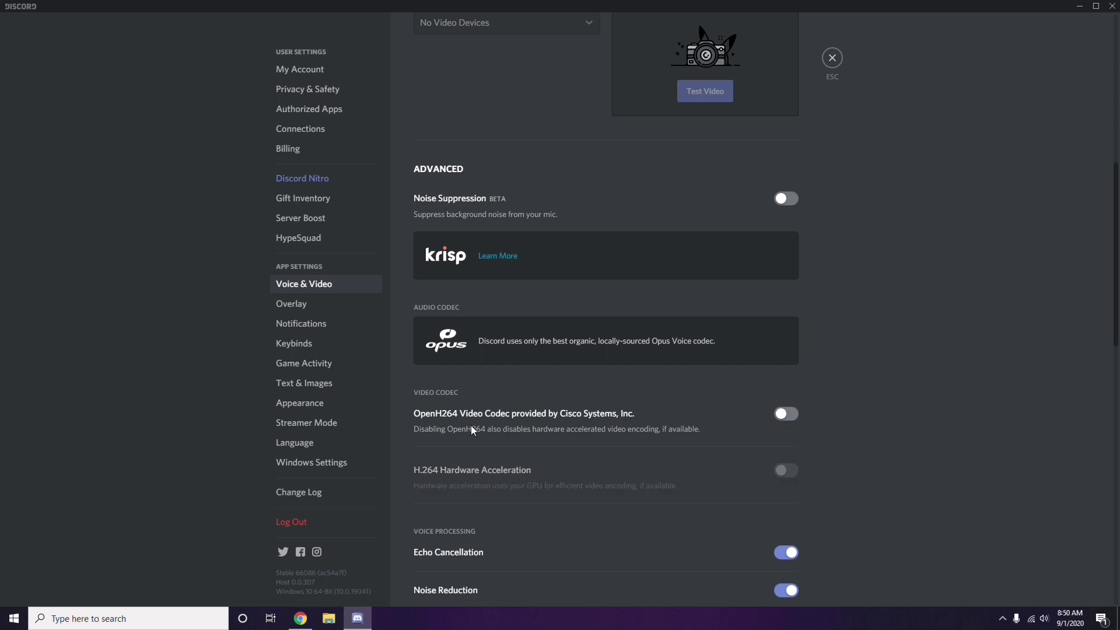
scroll(579, 419, down, 2)
scroll(579, 419, down, 4)
scroll(579, 418, up, 1)
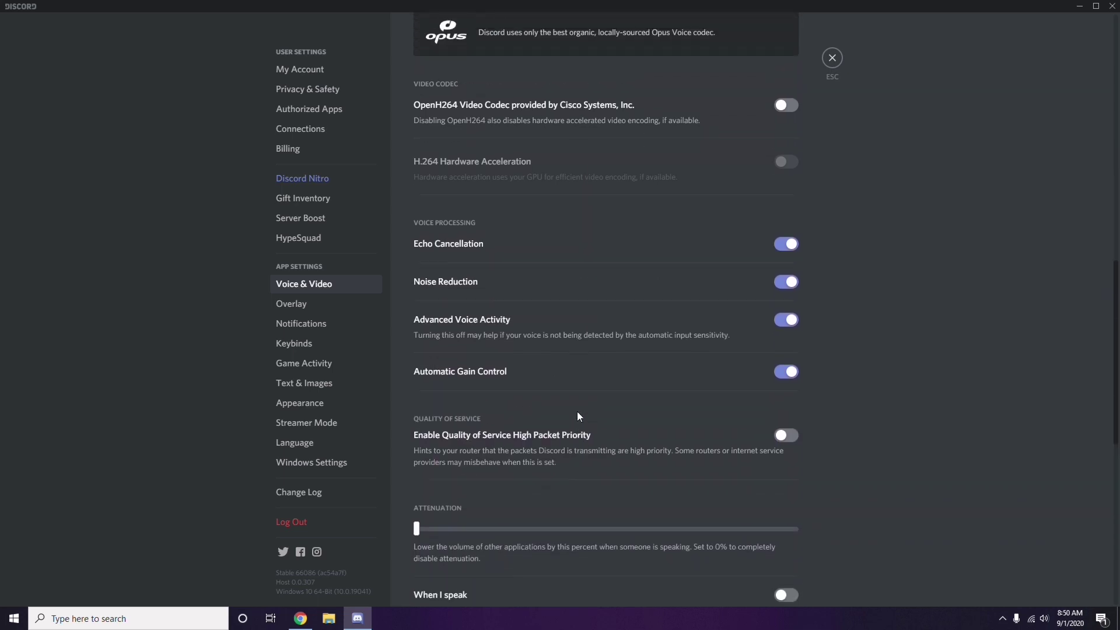
Step: Switch off 'Enable in-game overlay' on Discord's Overlay settings page
click(294, 306)
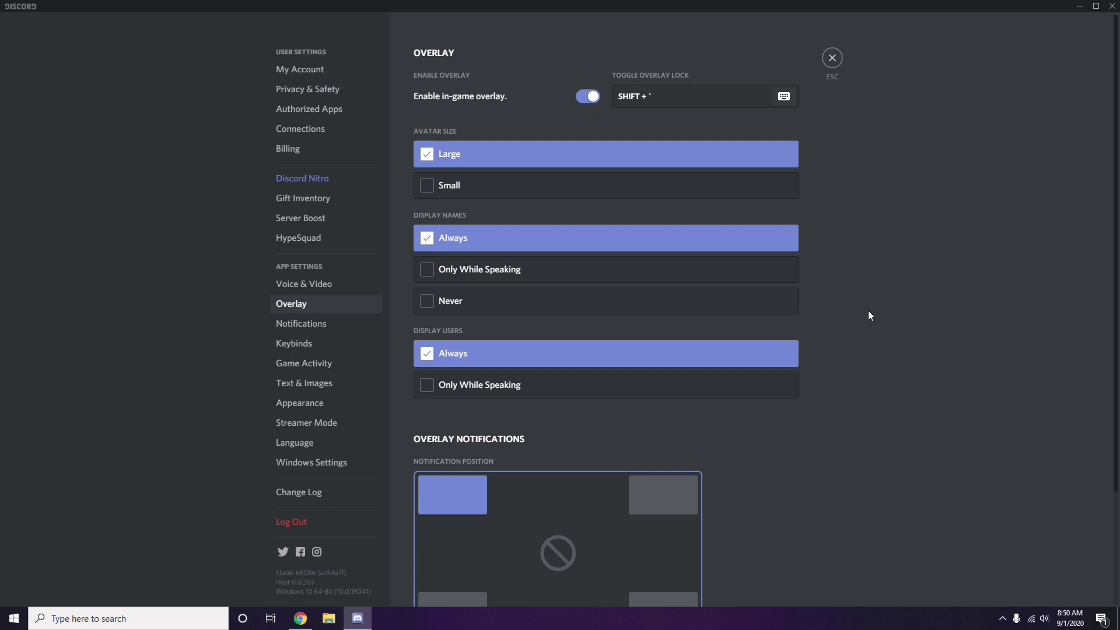
scroll(868, 307, down, 1)
scroll(868, 307, up, 1)
click(585, 99)
Step: Toggle off Hardware Acceleration under Appearance > Advanced and confirm the restart with Okay
click(309, 408)
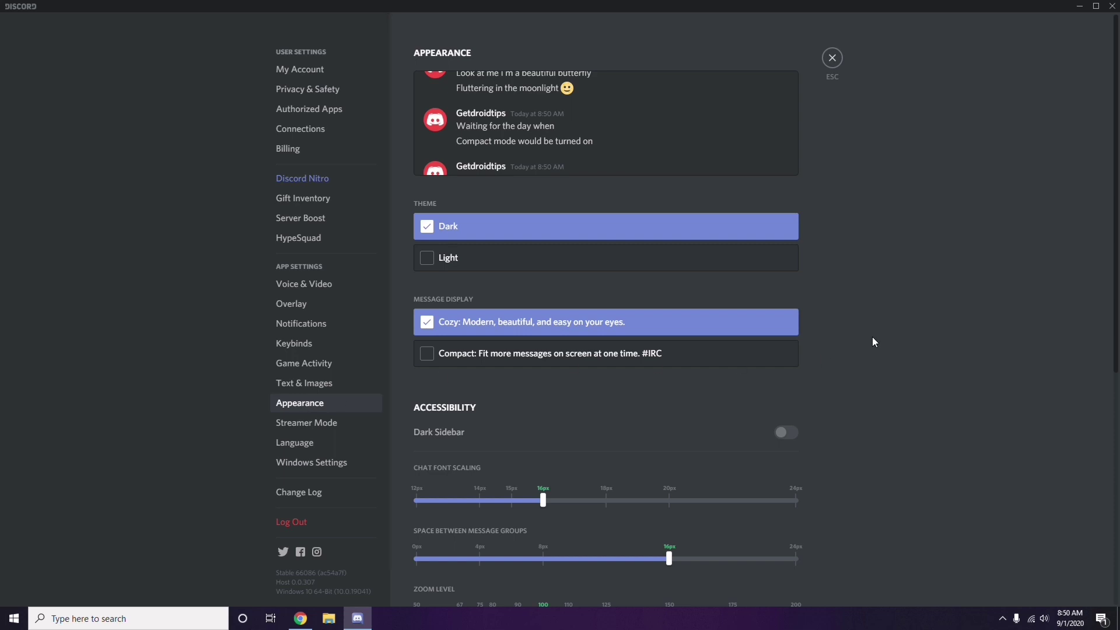
scroll(874, 338, down, 6)
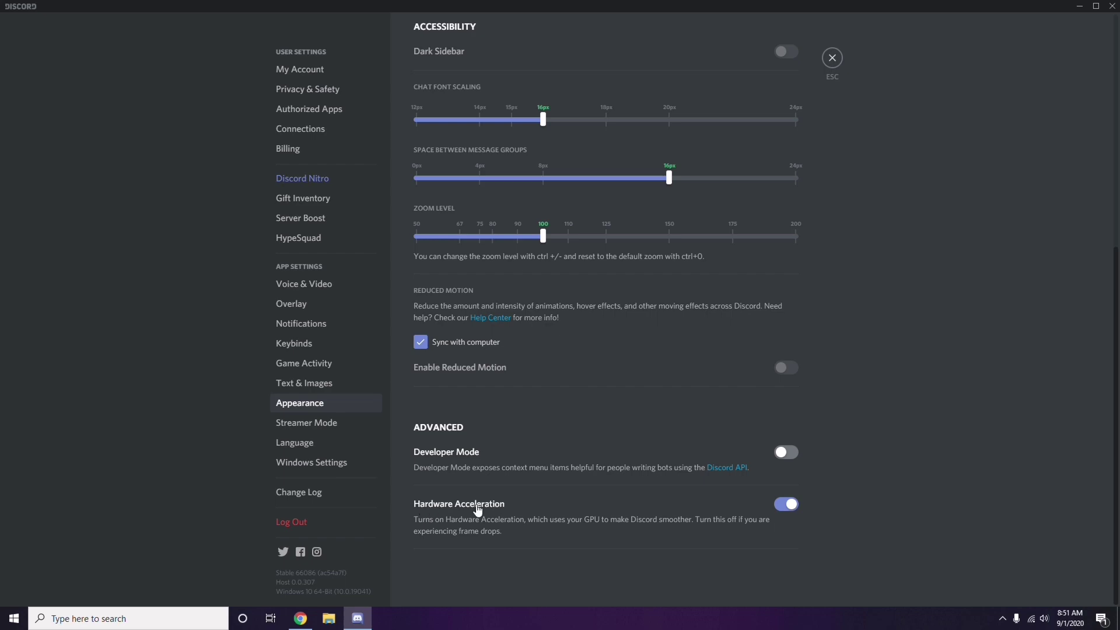
click(784, 505)
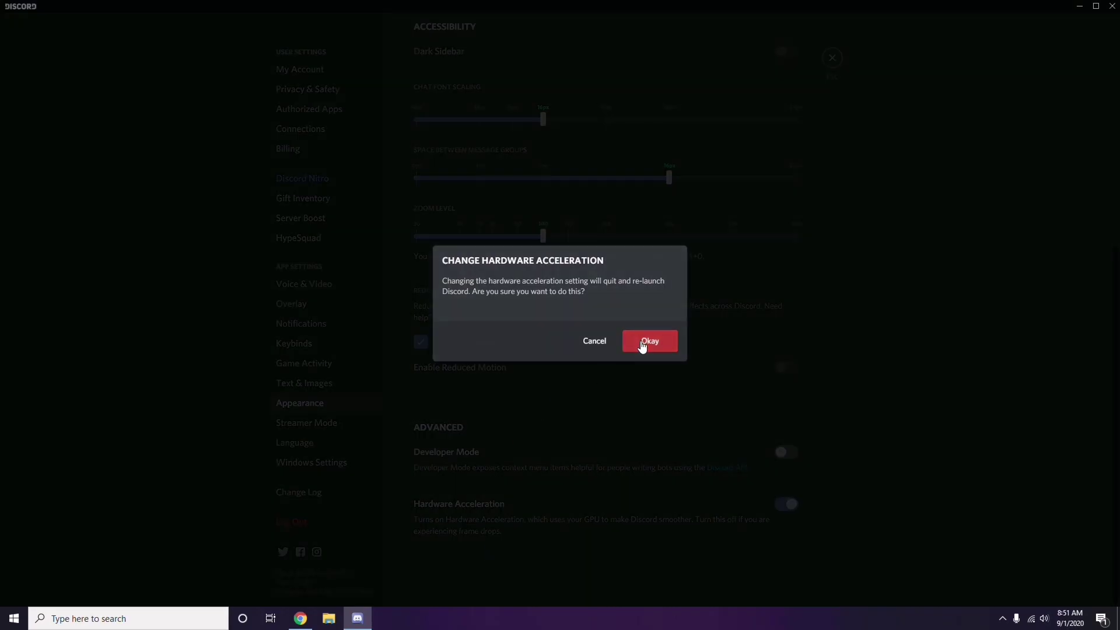
click(642, 345)
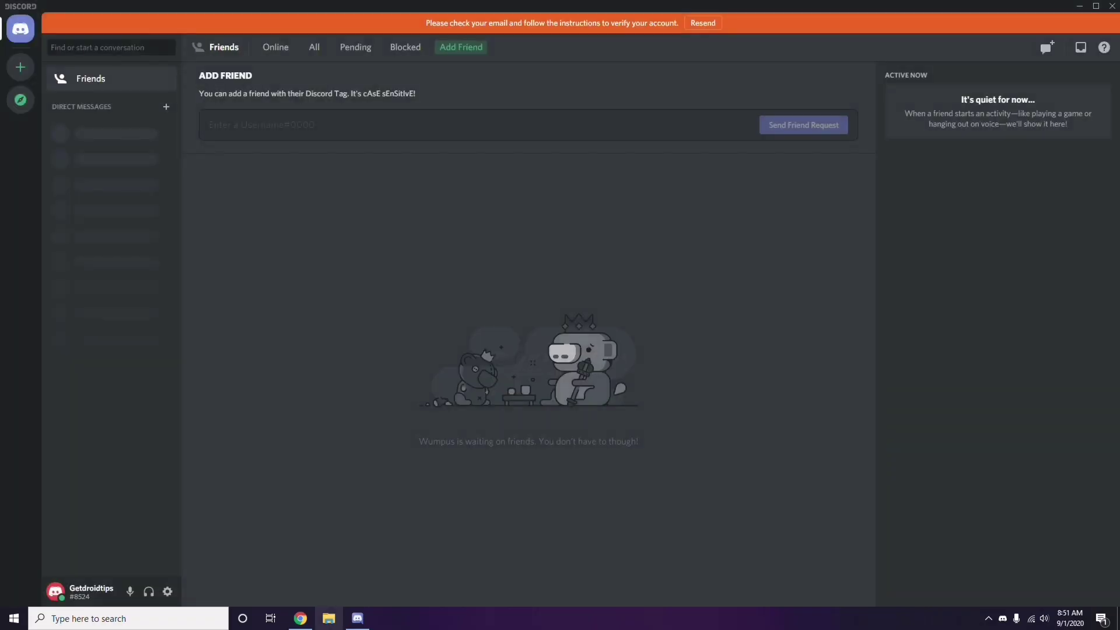
Step: Minimise the Discord window and refresh the desktop
click(1080, 7)
right_click(445, 149)
click(474, 199)
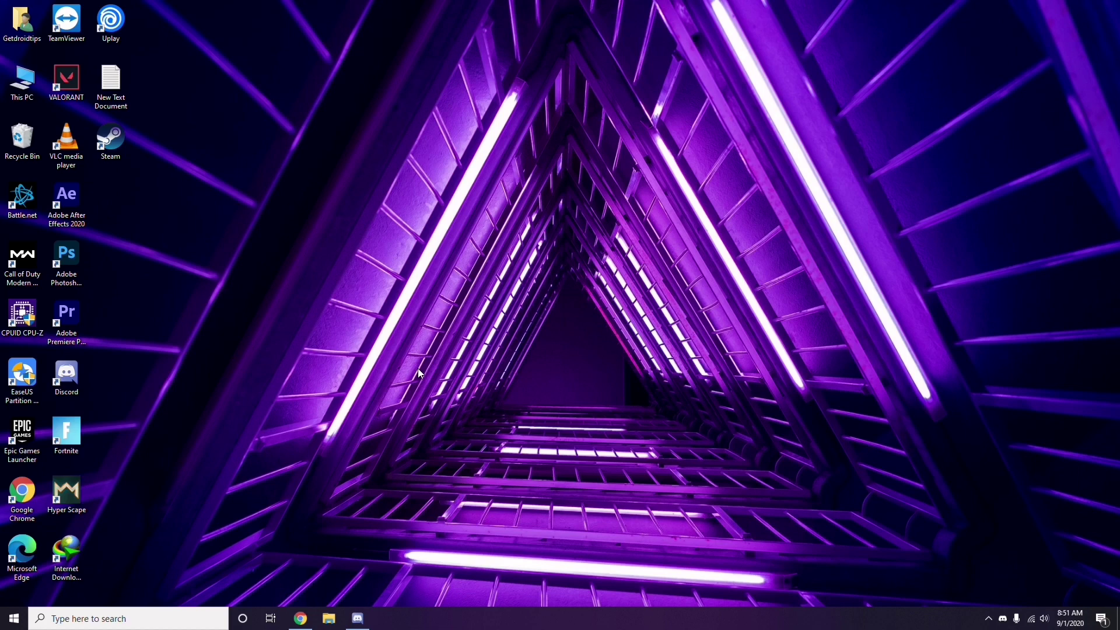
Step: Search 'windows' from the taskbar and open Windows Update settings from the results
click(90, 618)
text(windows)
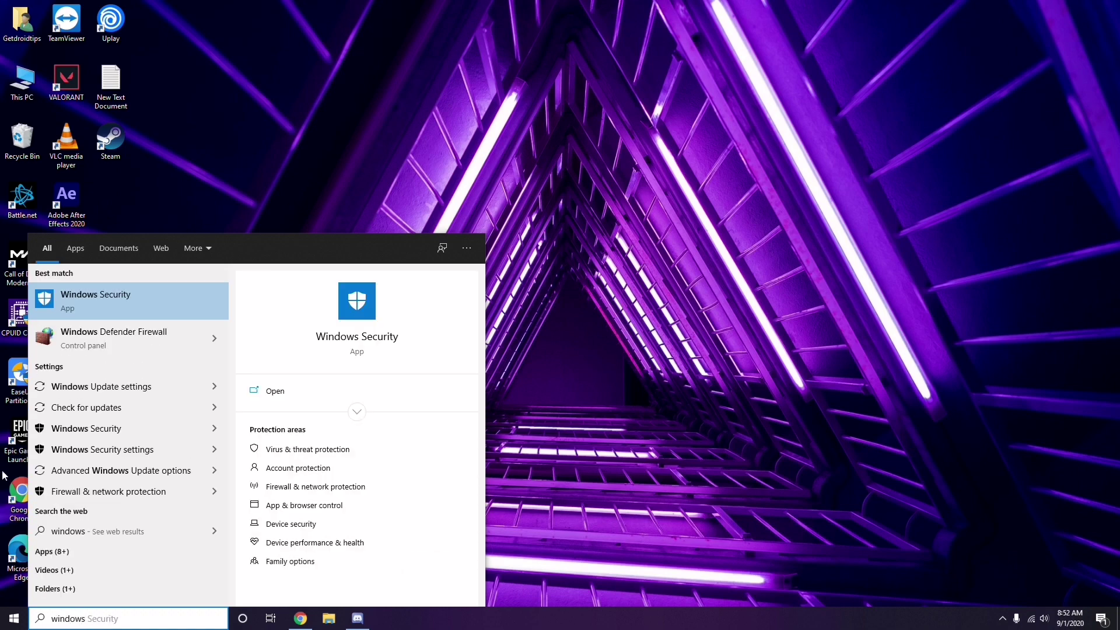
click(140, 388)
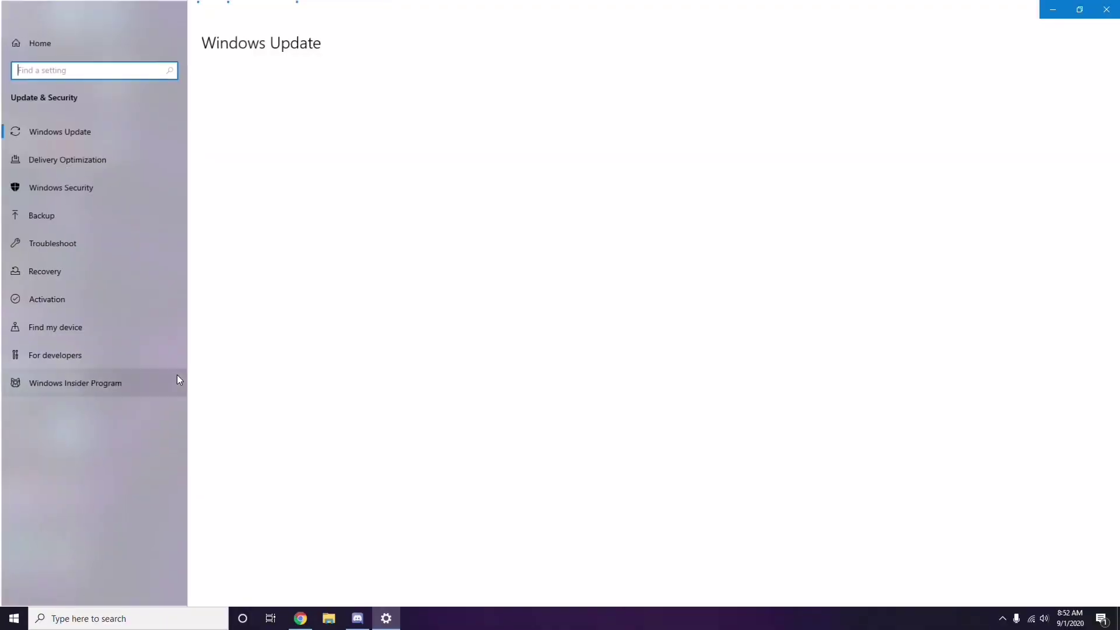